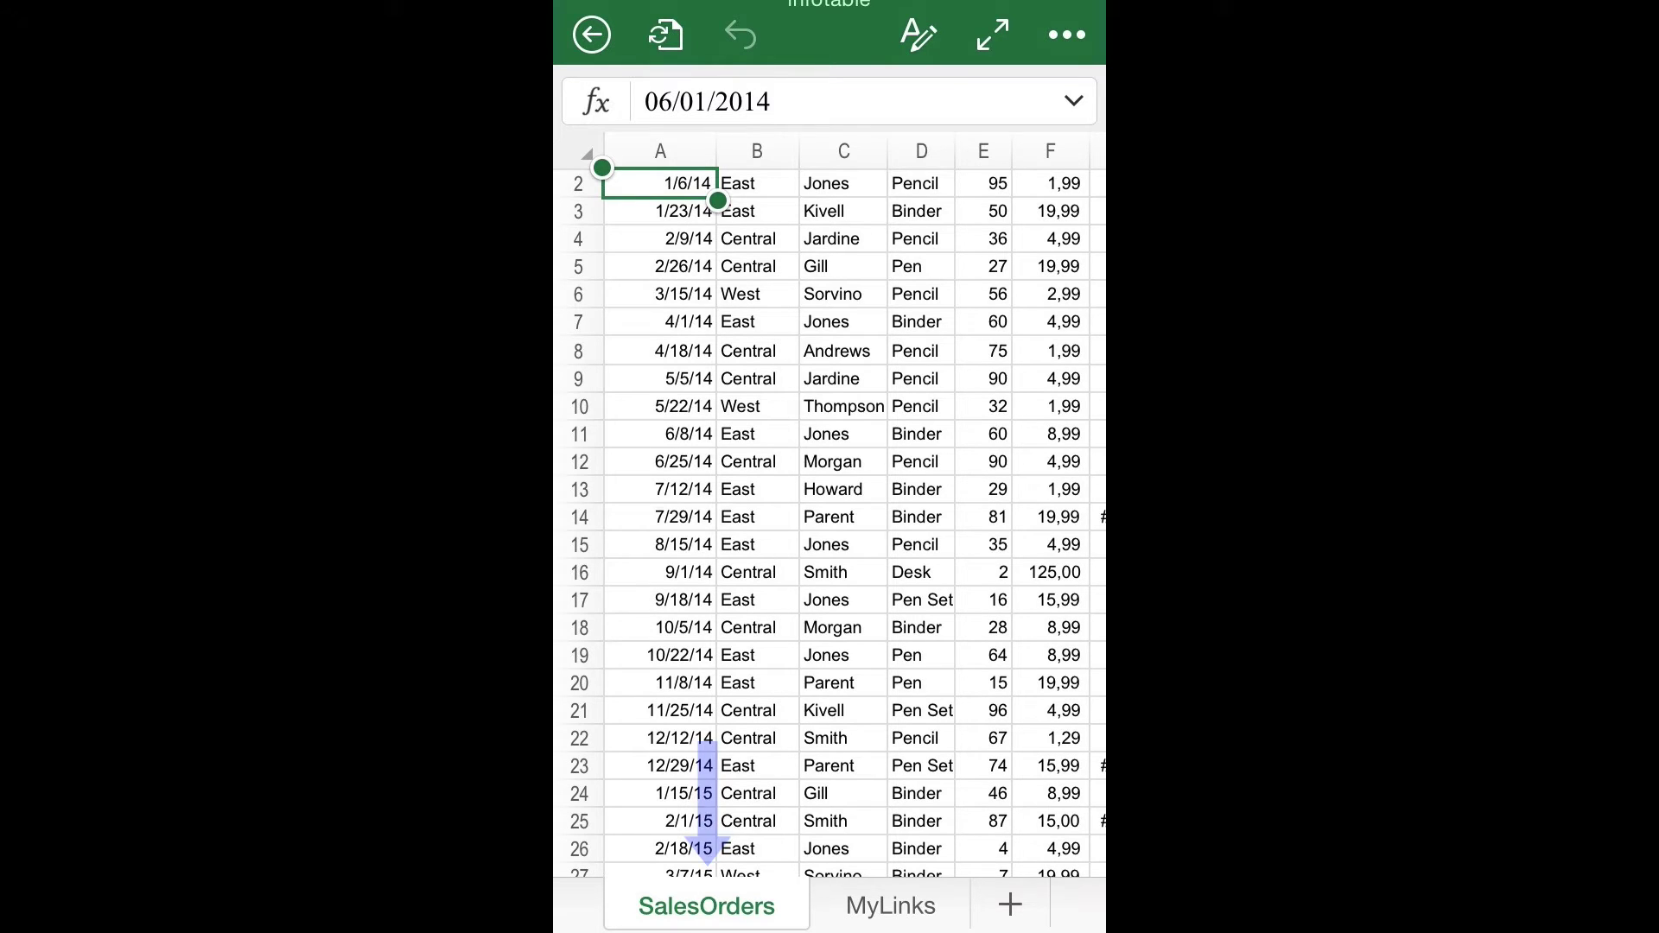
Put the SalesOrders sheet tab into rename mode
{"action": "double_click", "coordinate": [707, 905]}
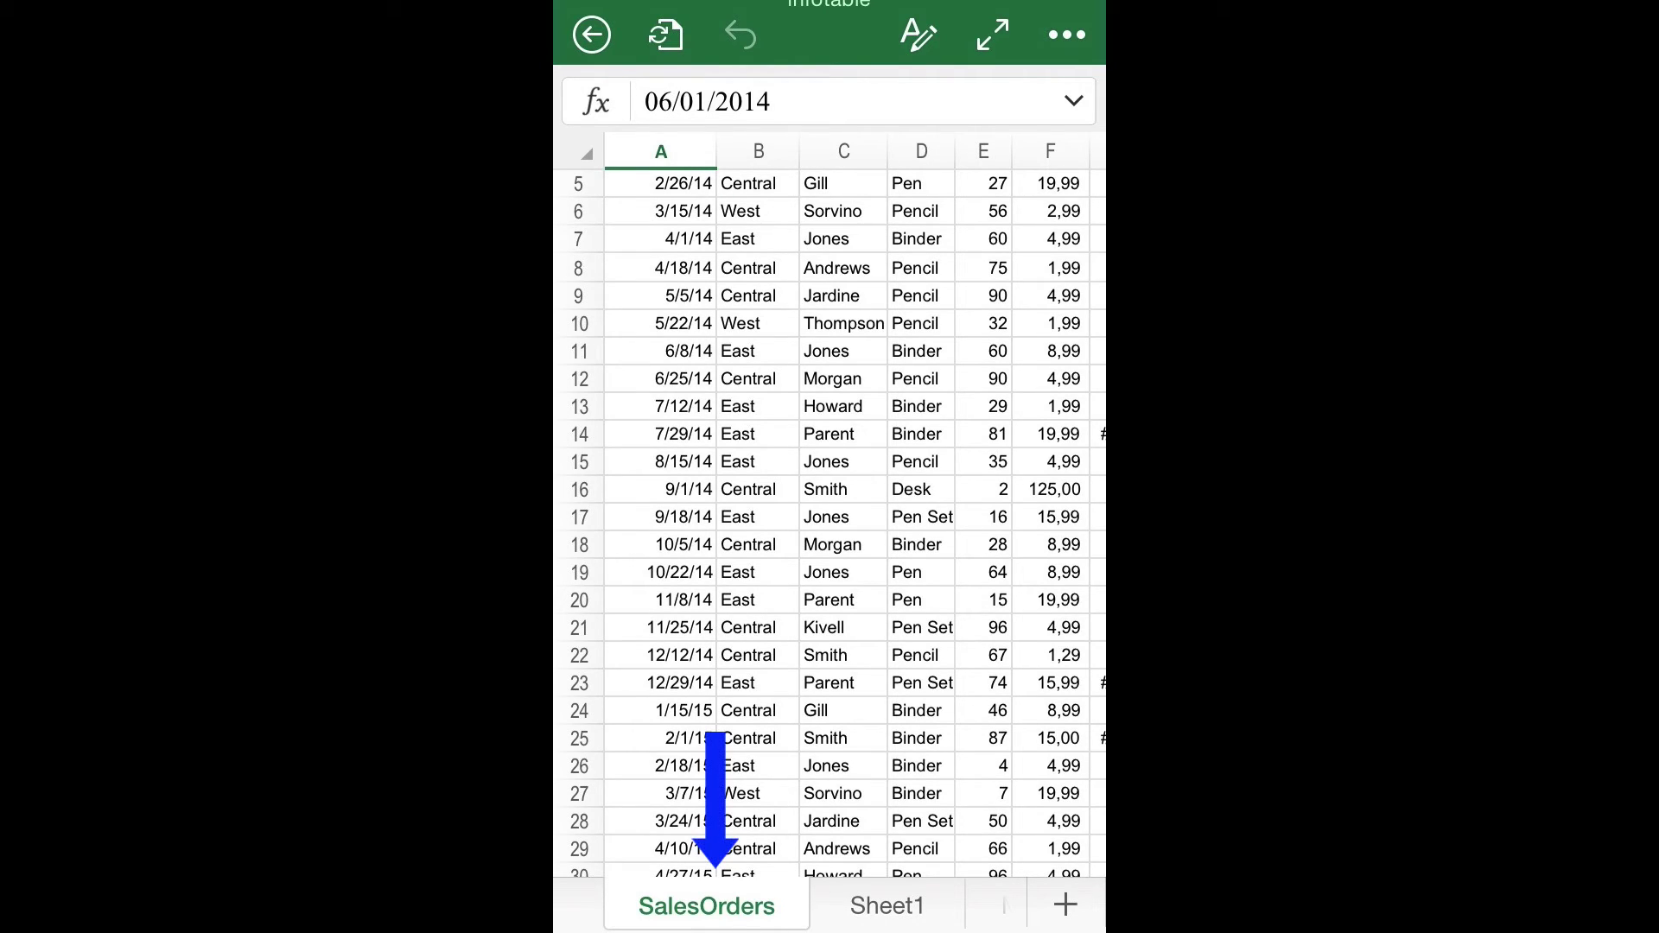
Show the Duplicate, Delete and Hide options for the SalesOrders tab
{"action": "left_click", "coordinate": [707, 905]}
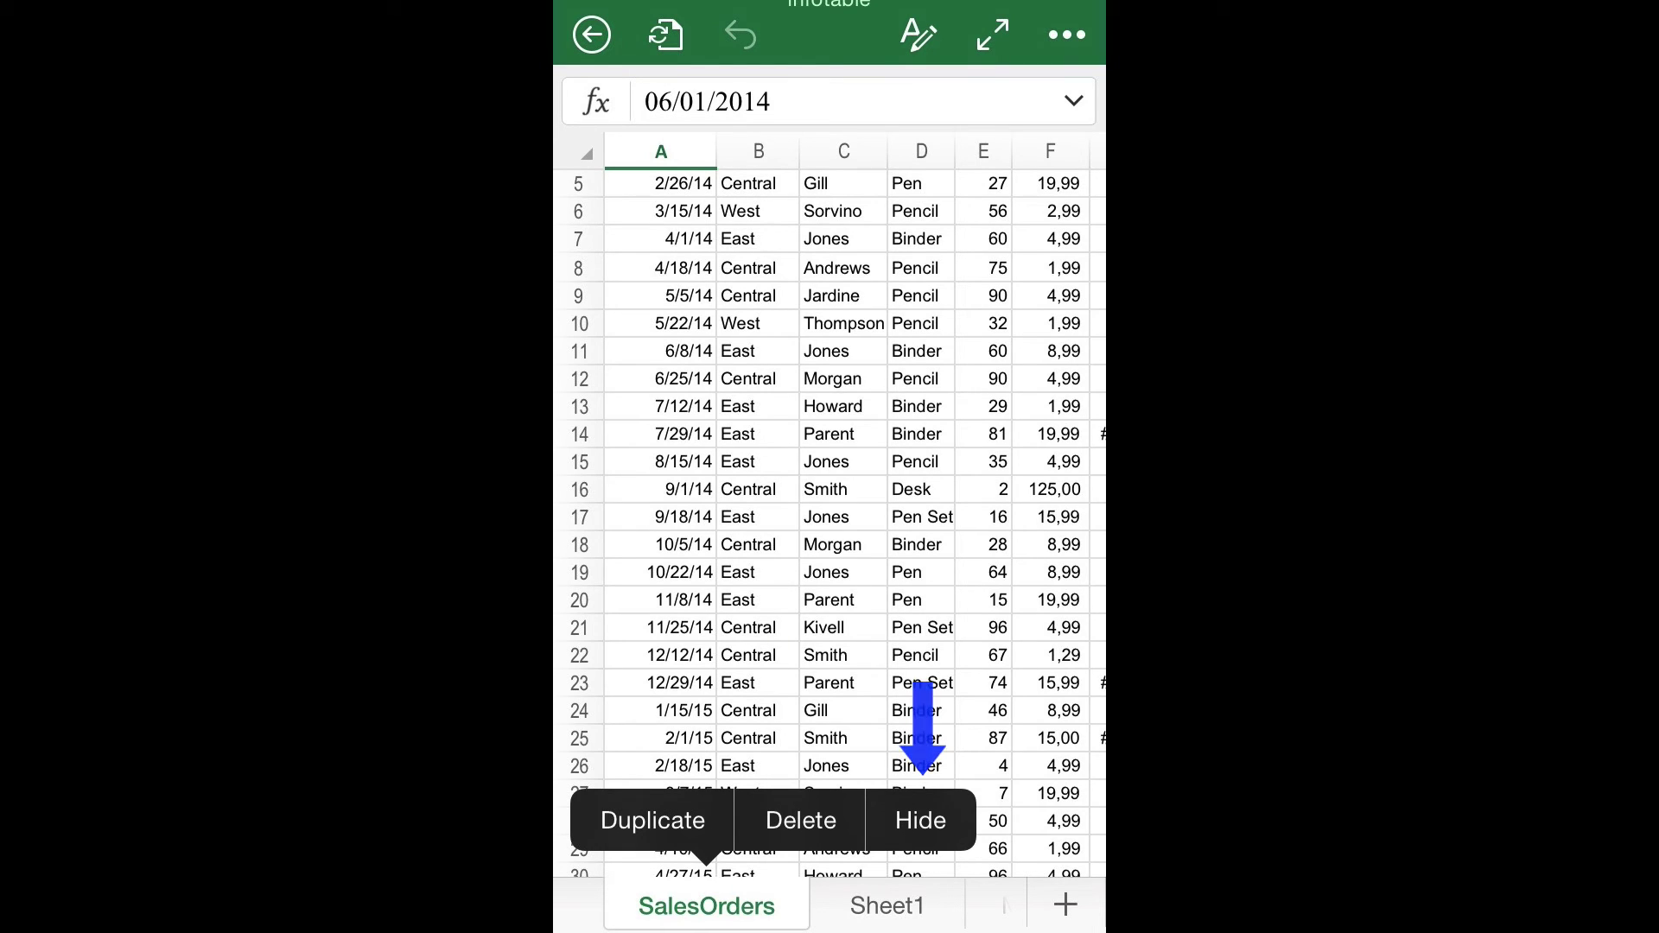
Hide SalesOrders, then open the Unhide list from Sheet1 showing SalesOrders
{"action": "left_click", "coordinate": [921, 821]}
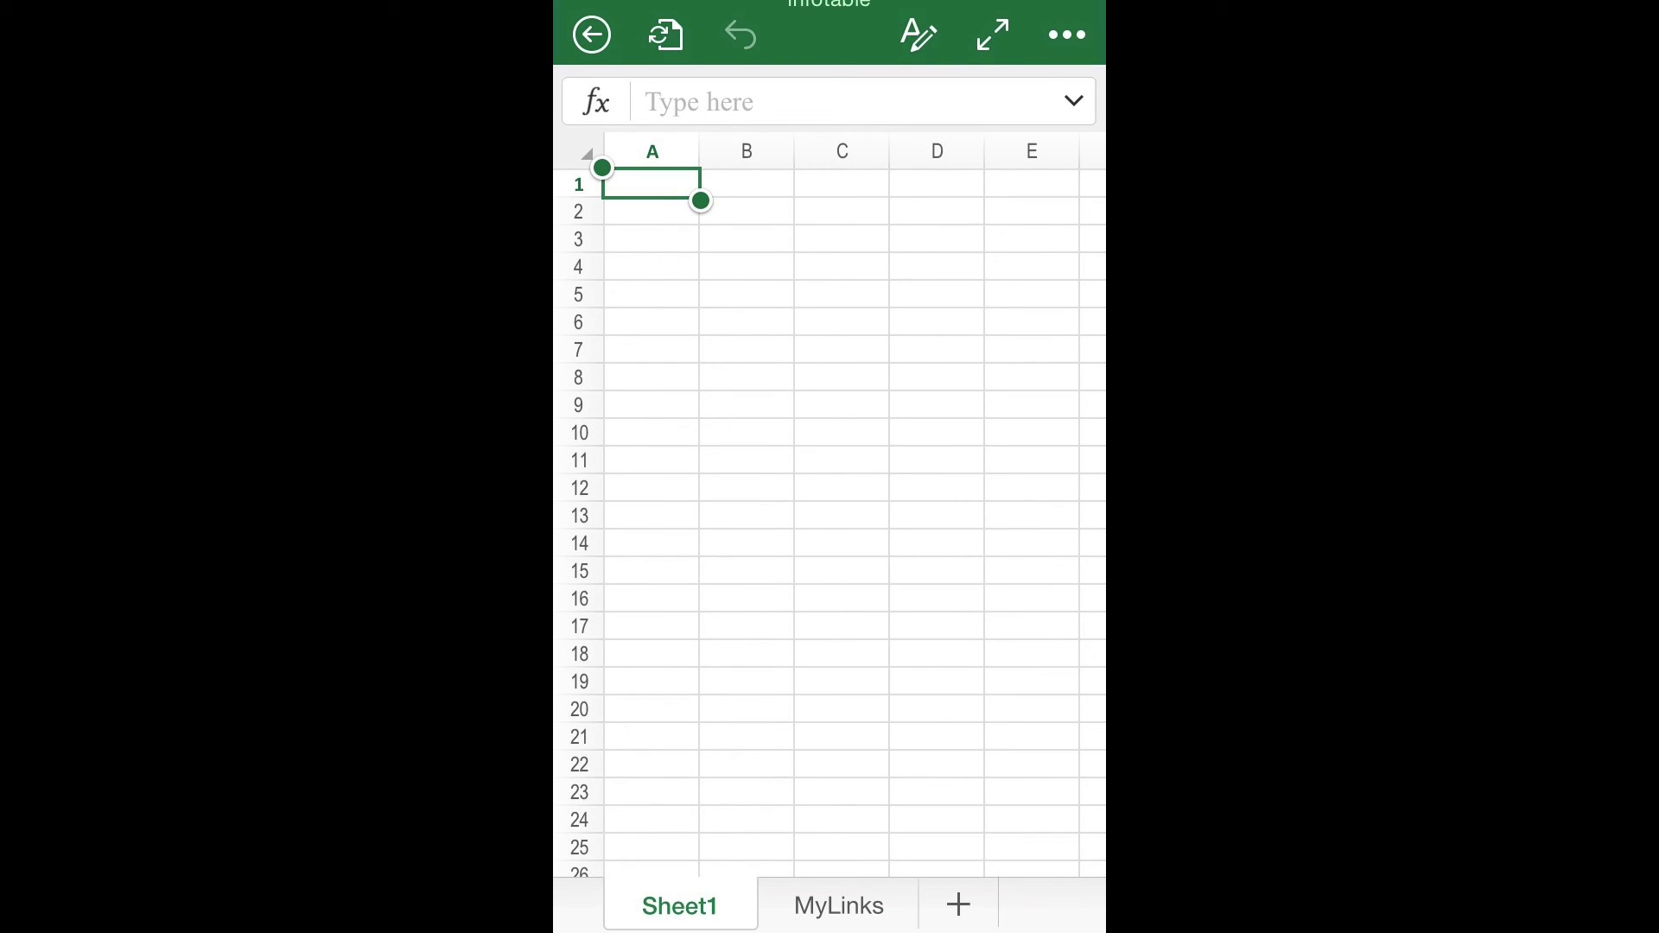
{"action": "left_click", "coordinate": [680, 907]}
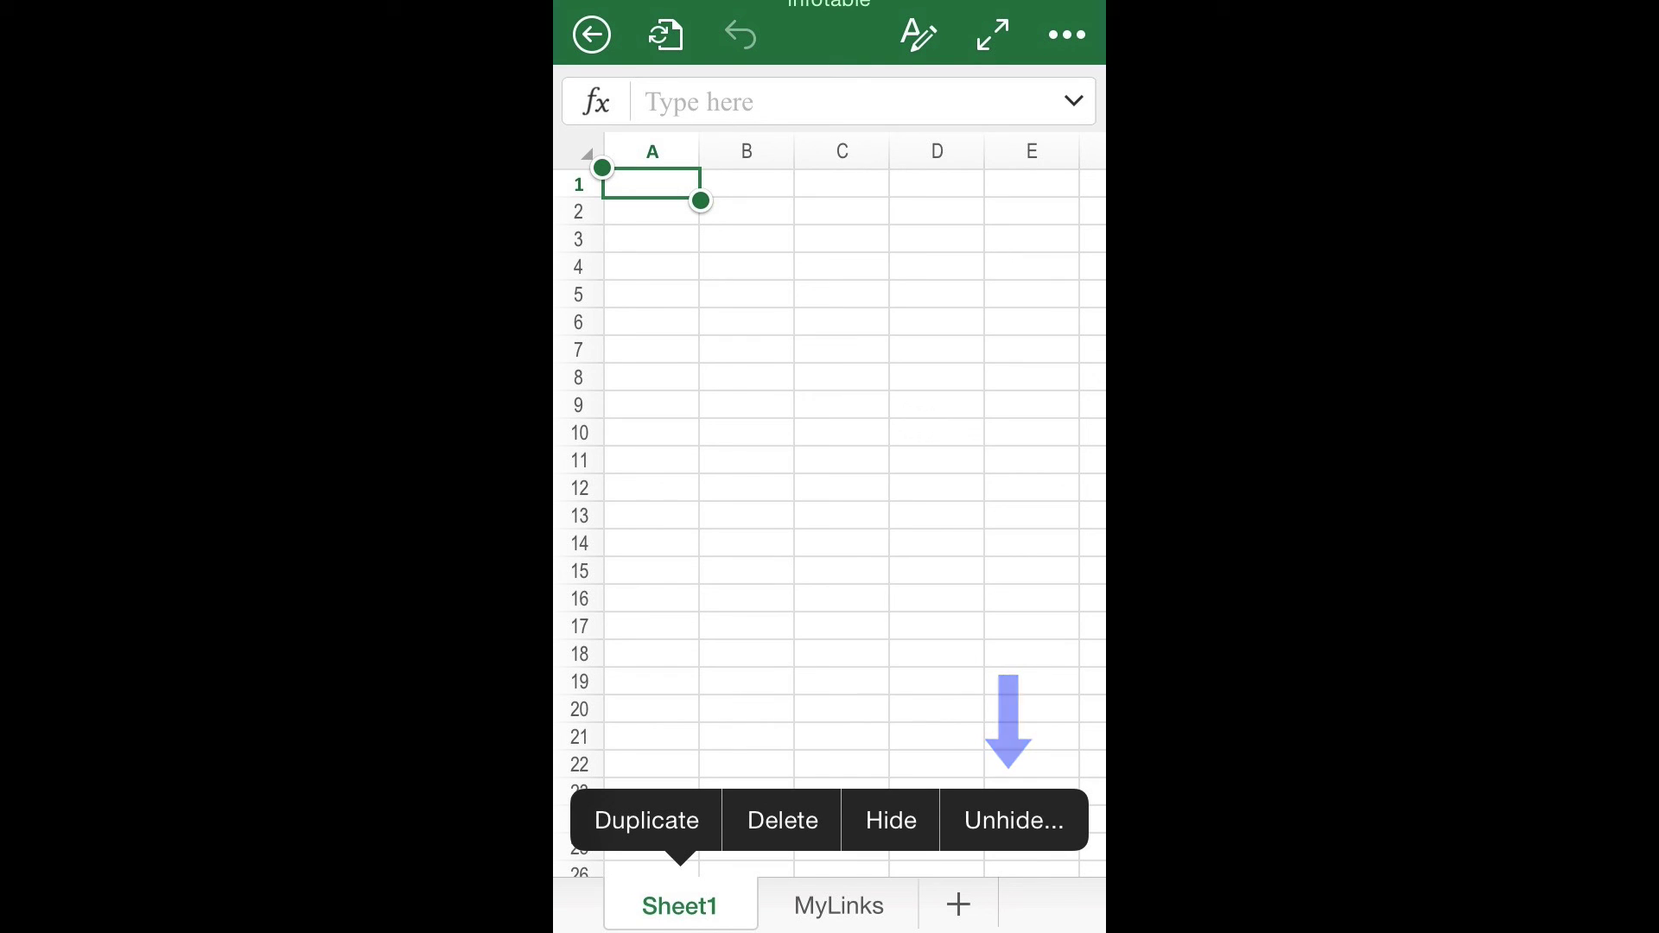
{"action": "left_click", "coordinate": [1013, 819]}
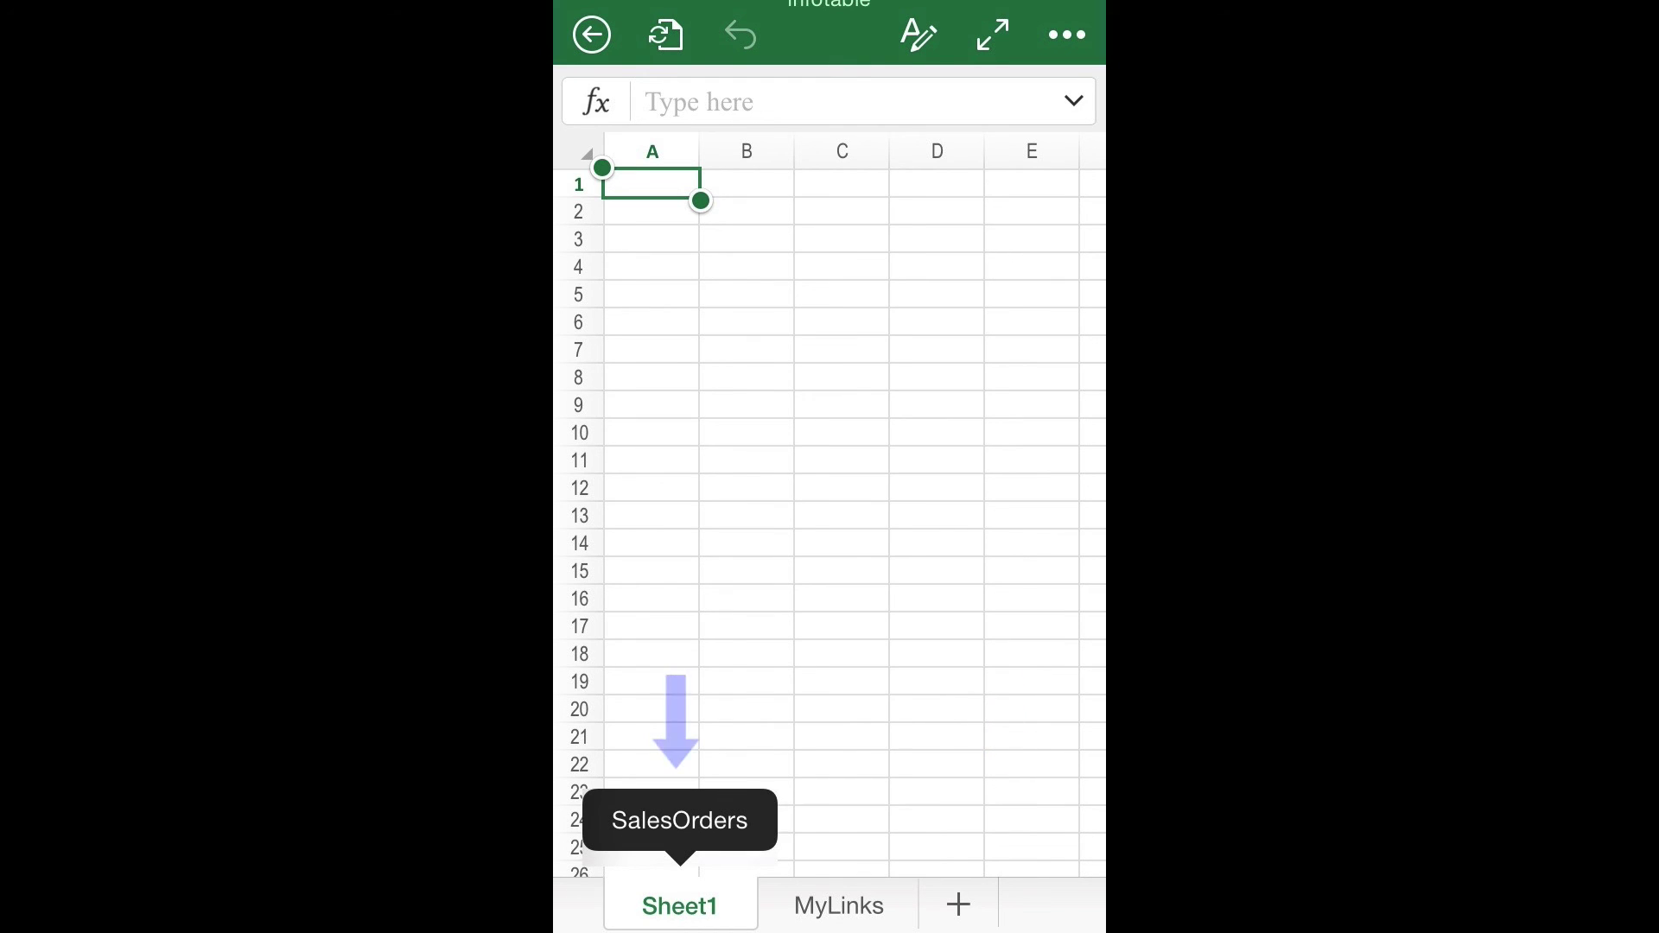